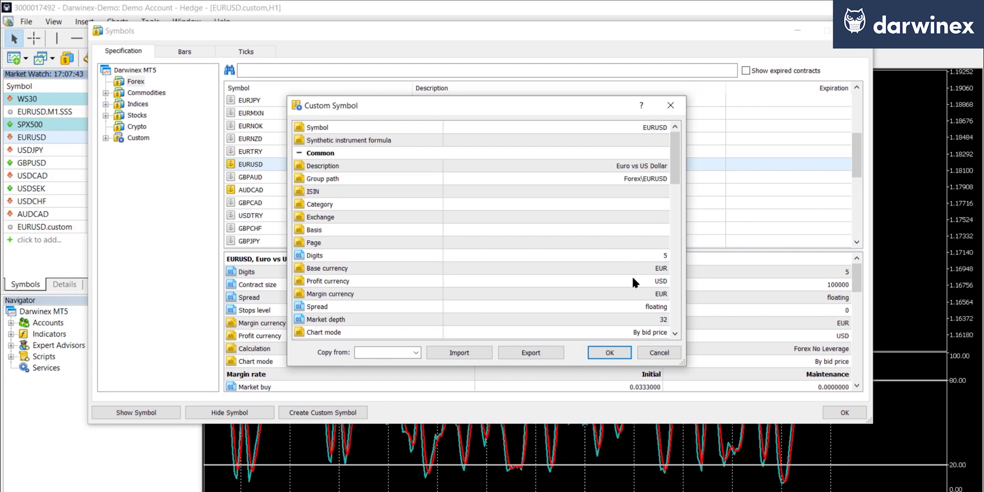
Name the new custom symbol DOLLAR-IDX and open its empty synthetic instrument formula editor
click(646, 128)
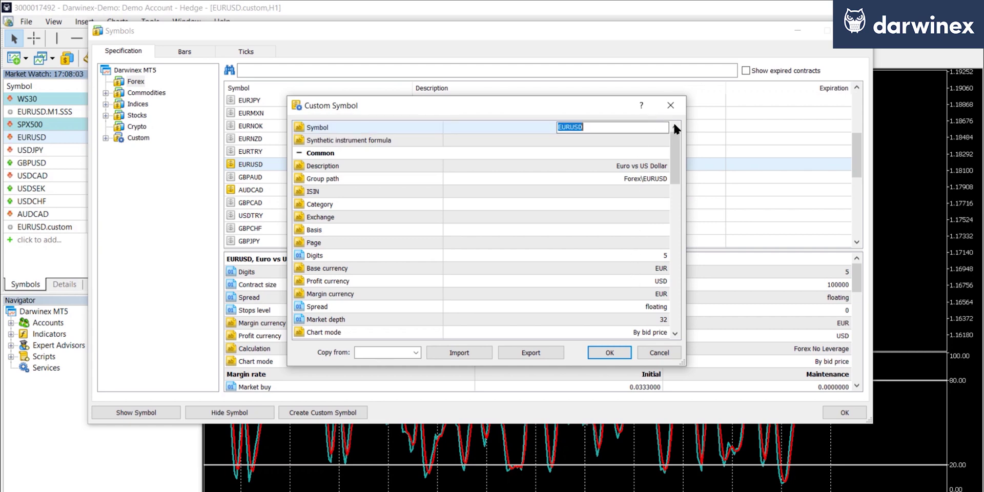
text(DOLLA)
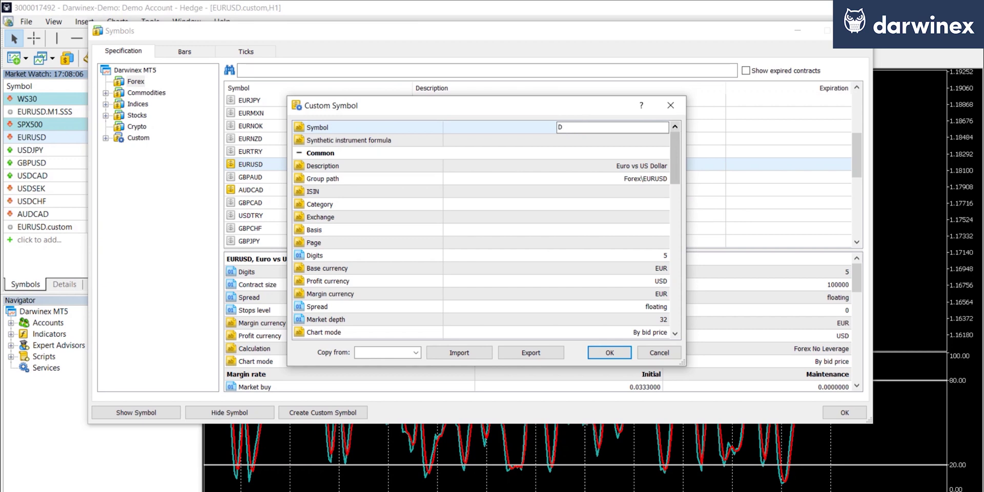
text(R-IDX)
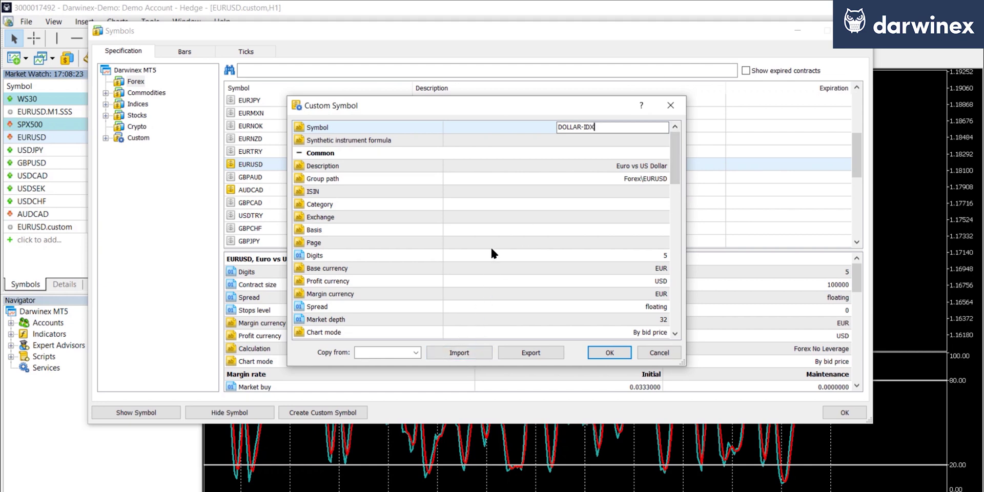
click(490, 144)
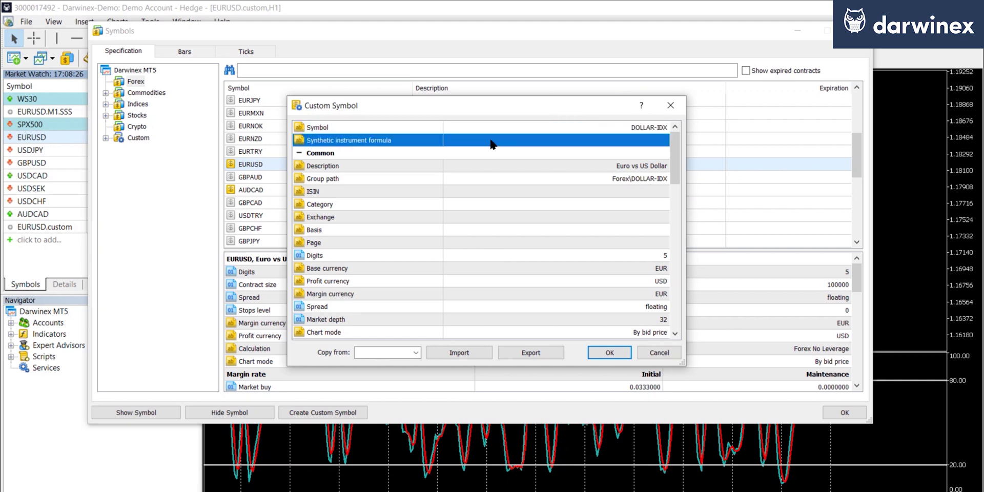
click(466, 145)
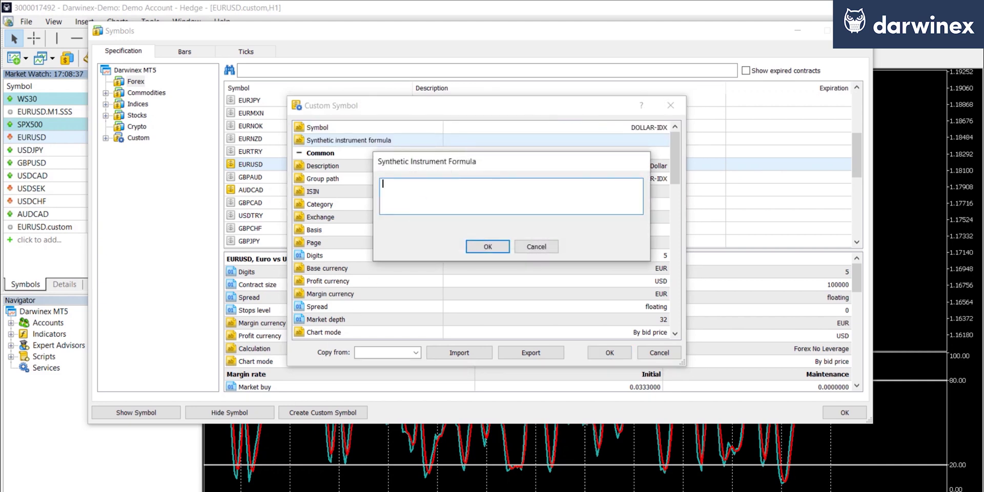
key(alt+Tab)
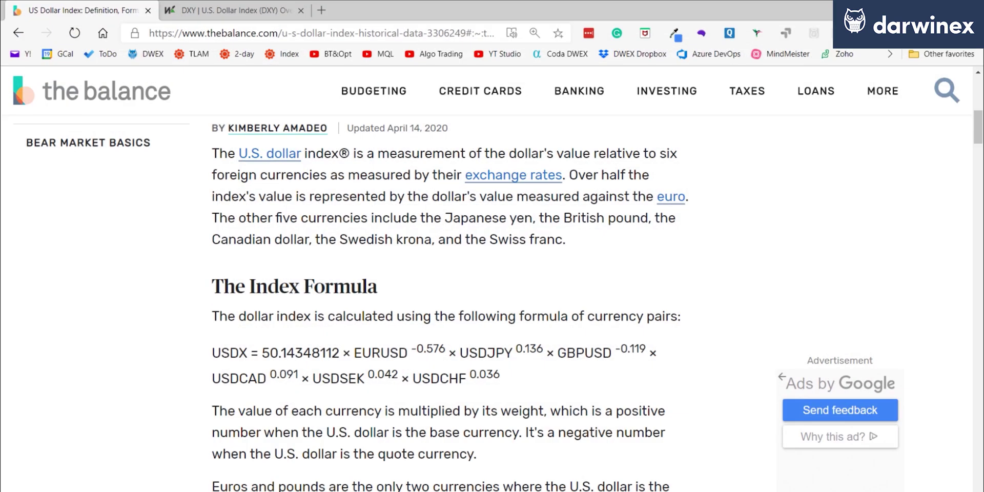
Scroll the Balance article down to the USDX weighted currency formula and select it
scroll(336, 382, down, 4)
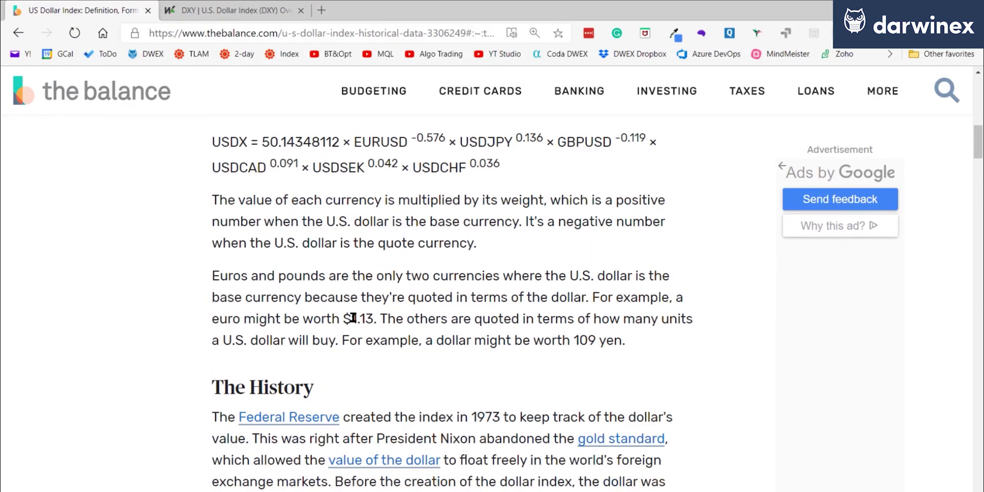
drag(212, 142, 521, 159)
click(522, 159)
key(alt+Tab)
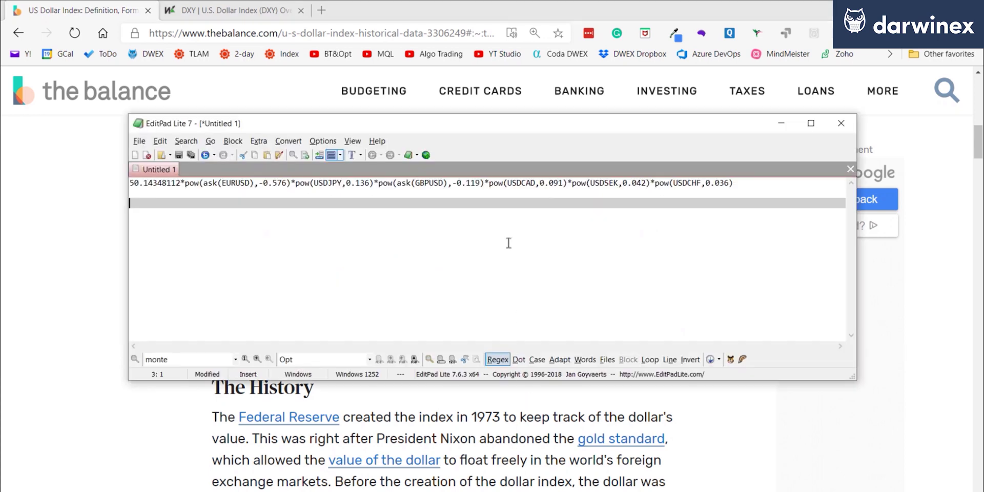
Select the rewritten pow() dollar index formula on line 1 in EditPad Lite
drag(759, 179, 105, 185)
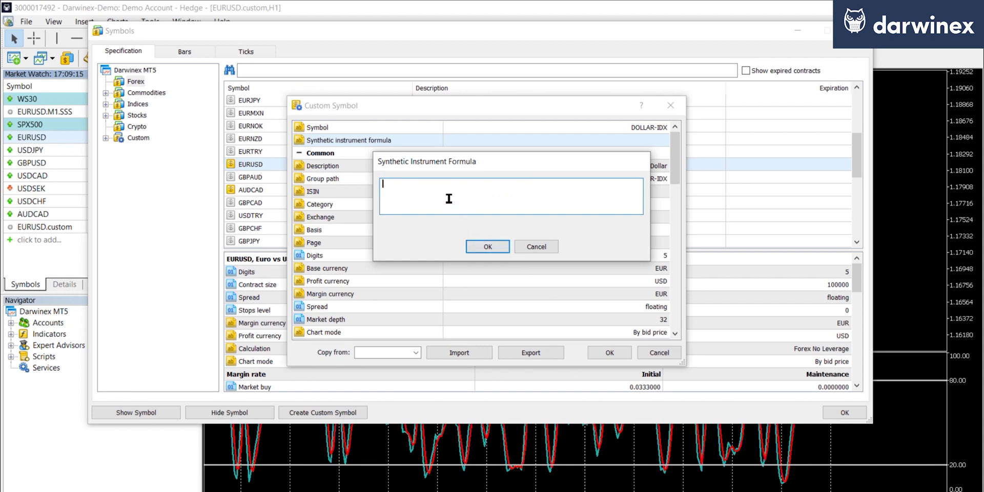
Paste the 50.14348112*pow(ask(EURUSD),-0.576)… formula into DOLLAR-IDX and save the symbol
text(50.14348112*pow(ask(EURUSD),-0.576)*pow(USDJPY,0.136)*pow(ask(GBPUSD),-0.119)*pow(USDCAD,0.091)*pow(USDSEK,0.042)*pow(USDCHF,0.036))
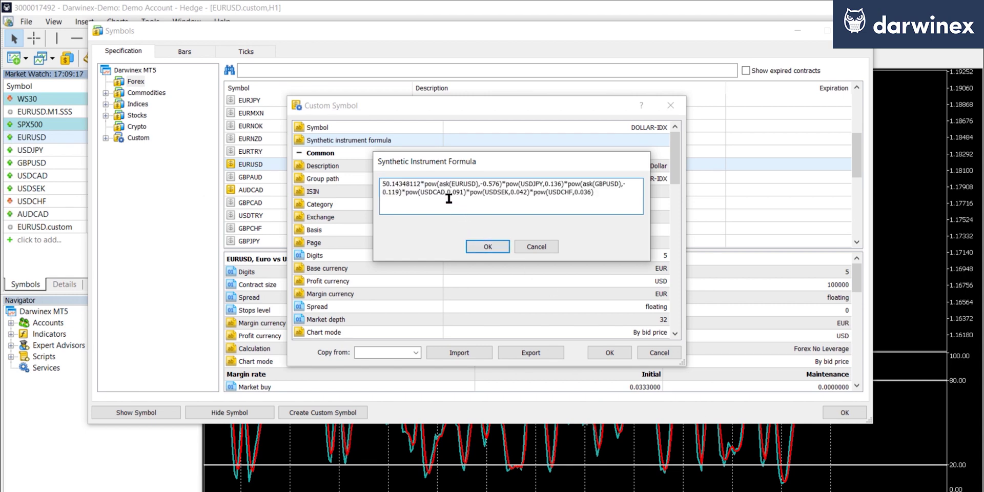
click(479, 244)
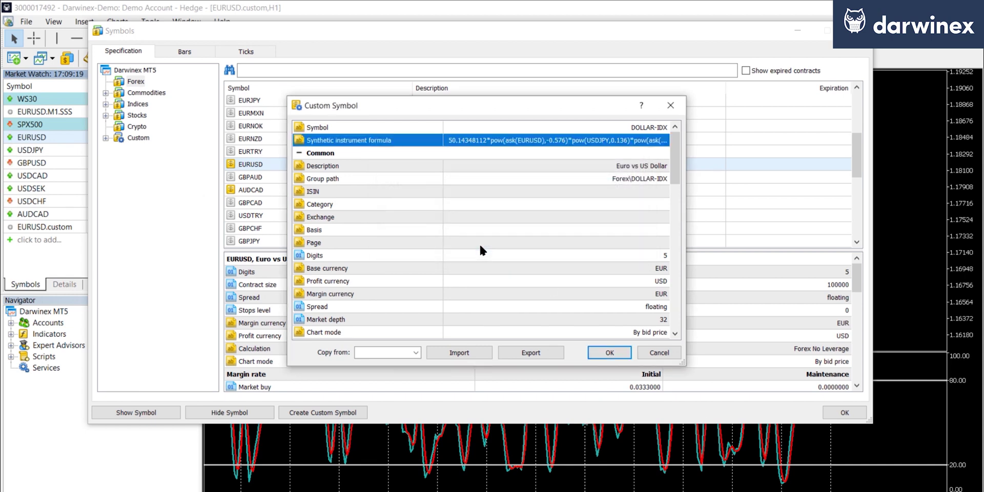
click(619, 353)
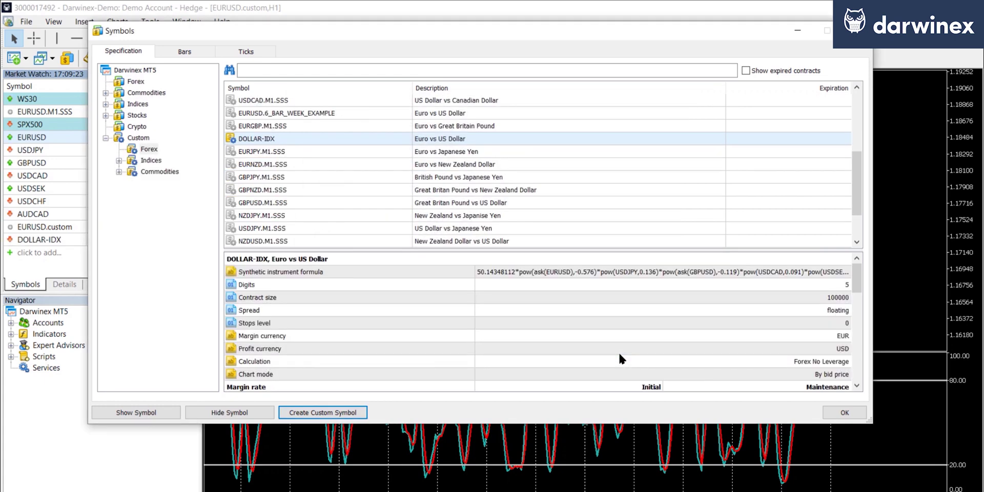
Open a chart window for DOLLAR-IDX from Market Watch
click(845, 412)
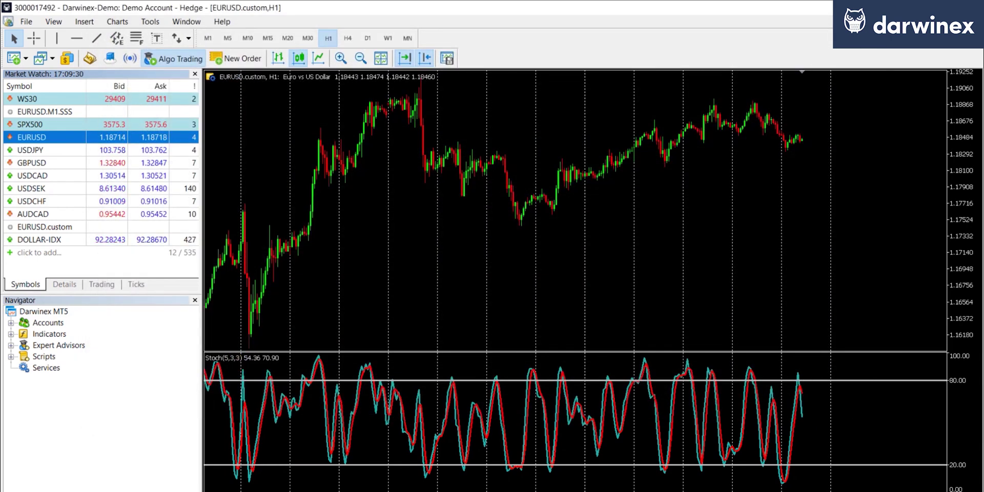
click(51, 239)
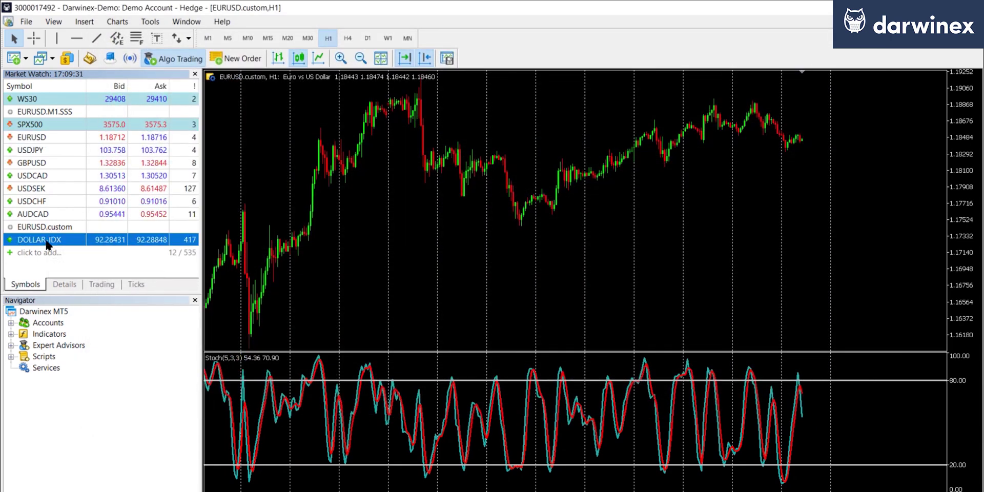
right_click(49, 241)
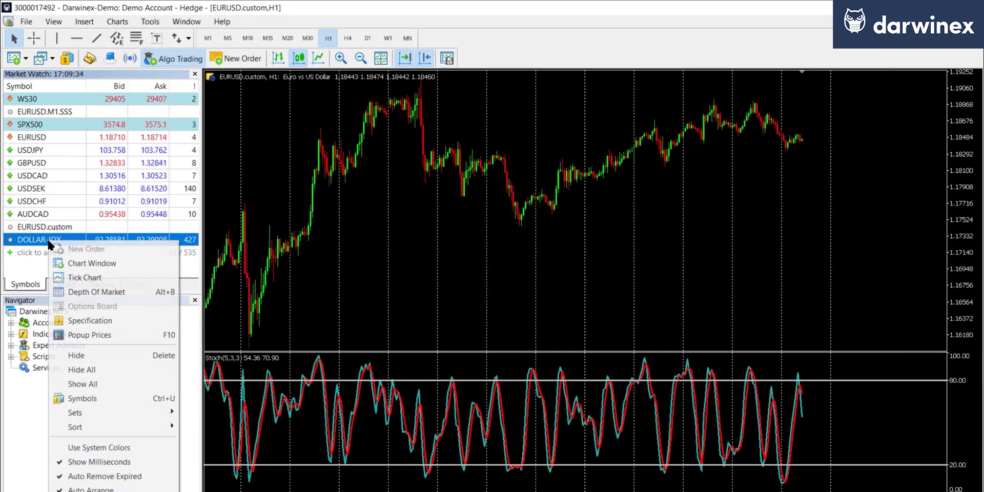
click(88, 261)
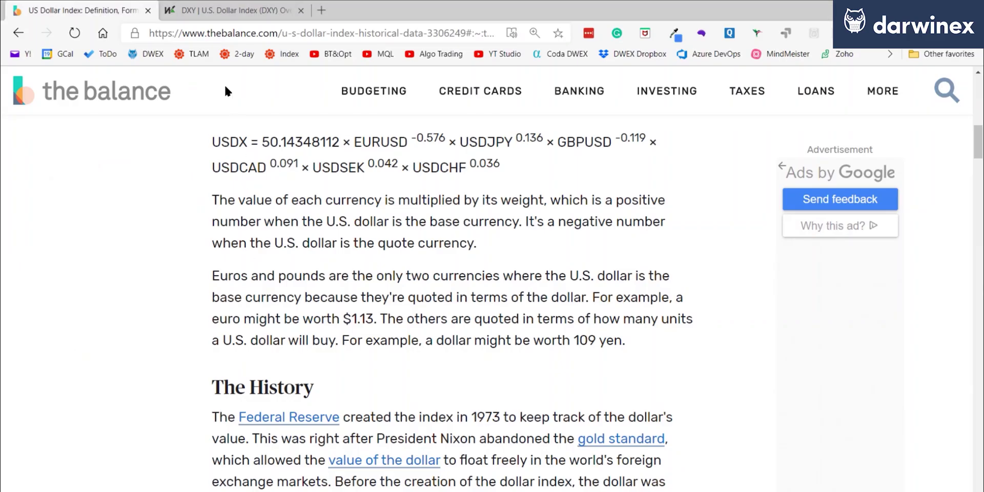
Switch to the MarketWatch U.S. Dollar Index (DXY) browser tab
click(216, 10)
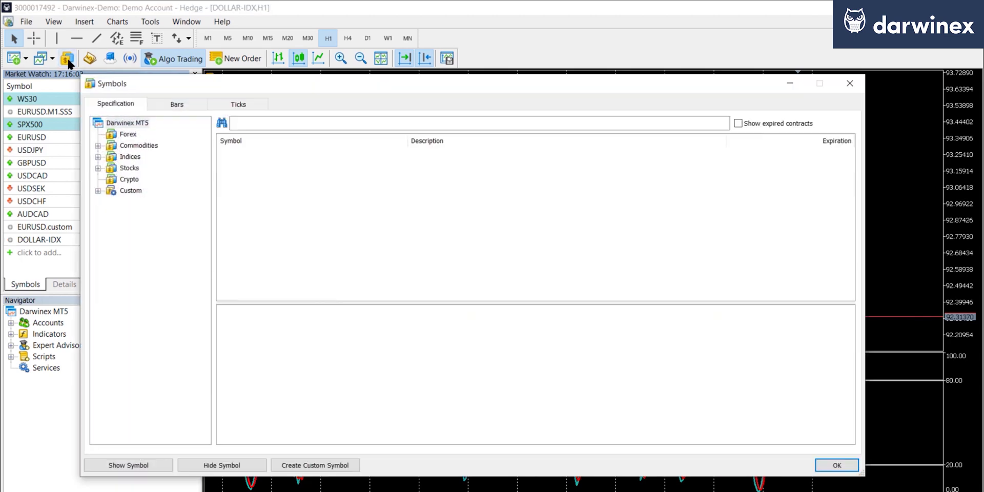
Create another custom symbol copying settings from Indices > Index 1 > WS30 (Wall Street 30)
click(67, 57)
click(319, 466)
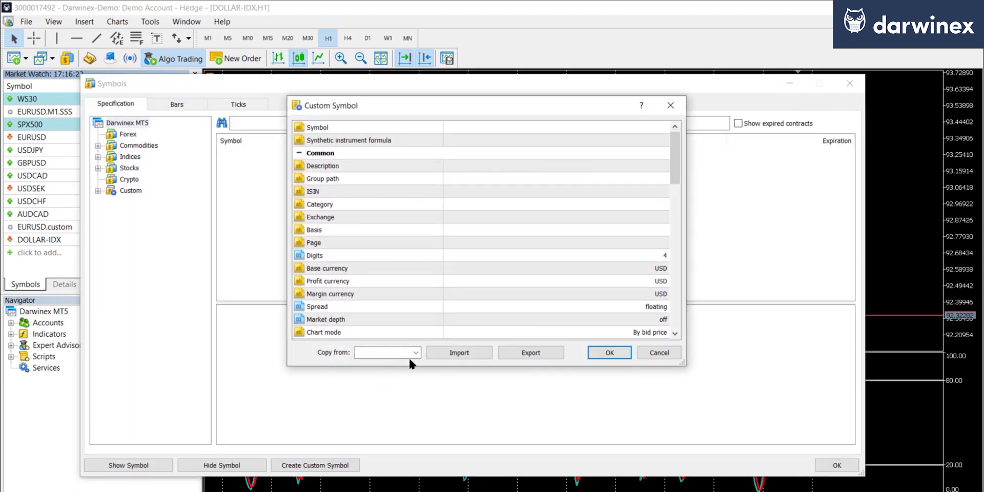
click(411, 353)
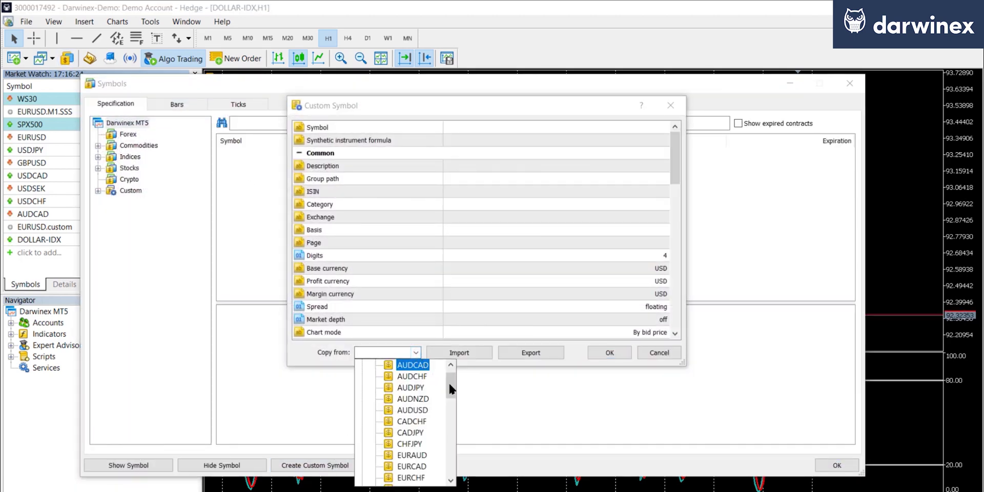
drag(451, 389, 450, 464)
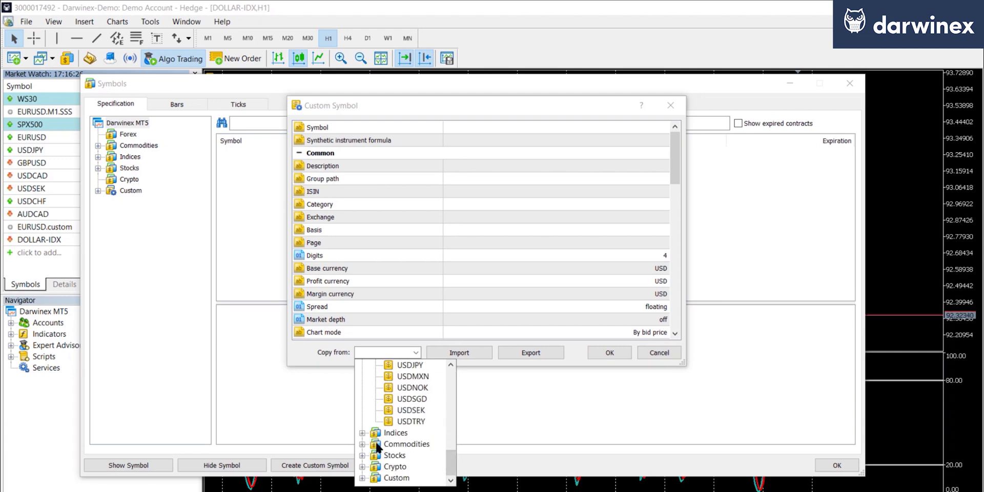
click(362, 433)
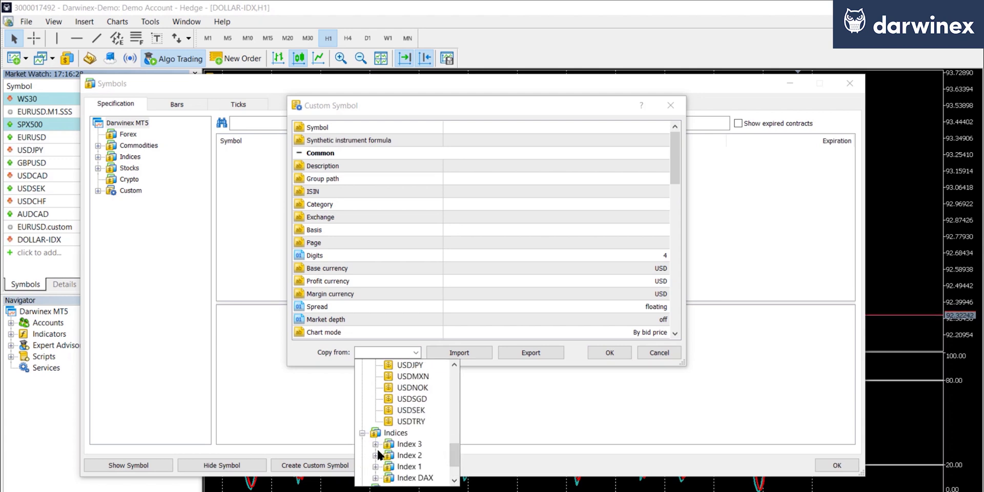
click(375, 467)
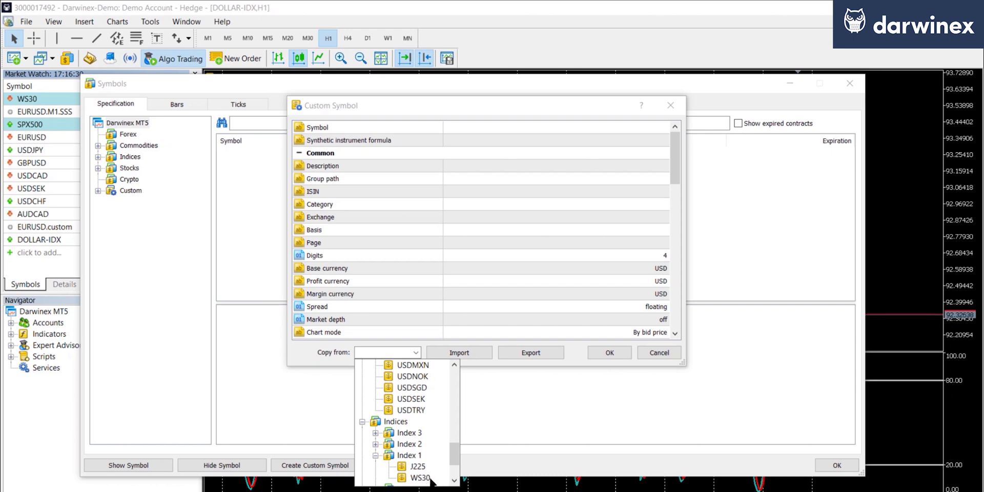
click(419, 478)
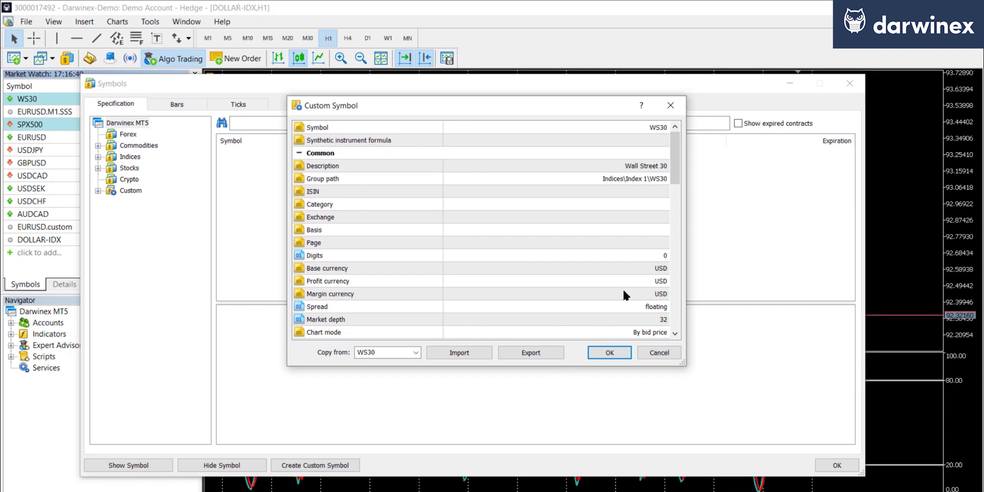
Change the WS30-based symbol's Digits from 0 to 5 and Tick size to 0.00001
click(648, 255)
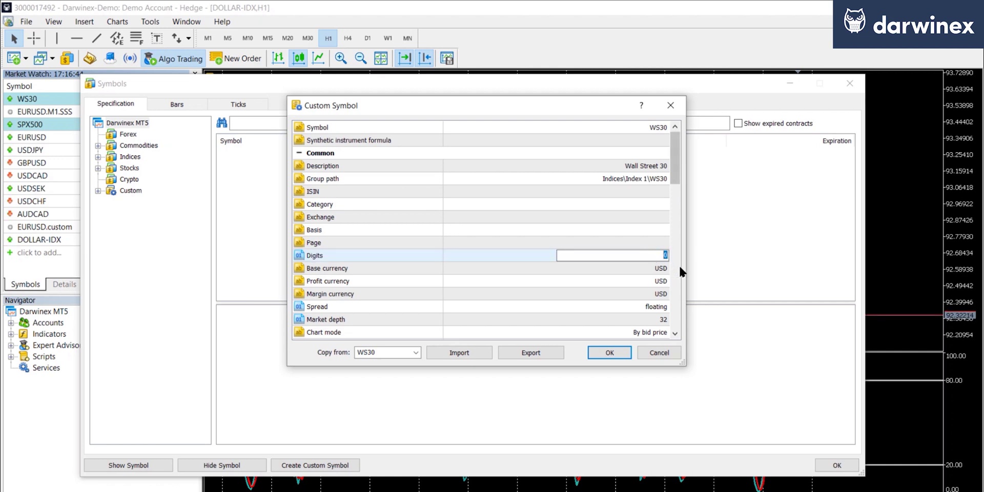
text(5)
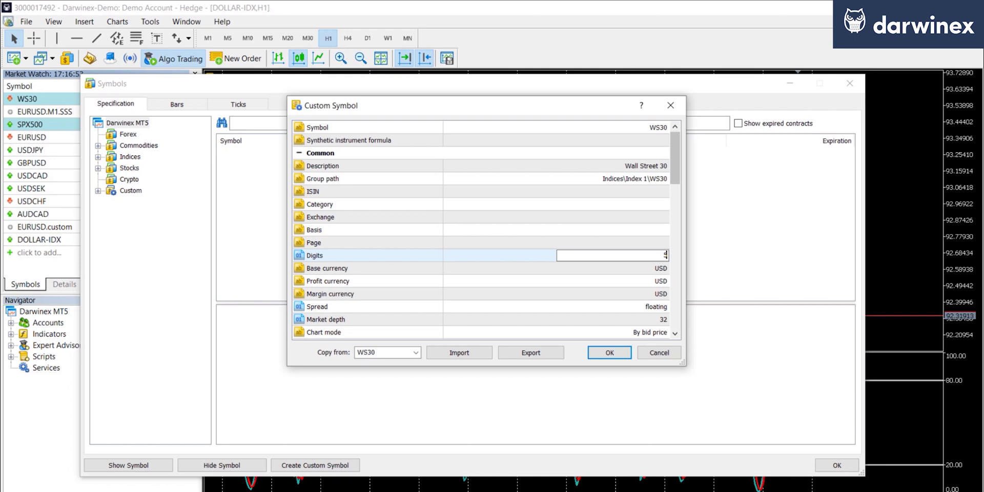
double_click(665, 255)
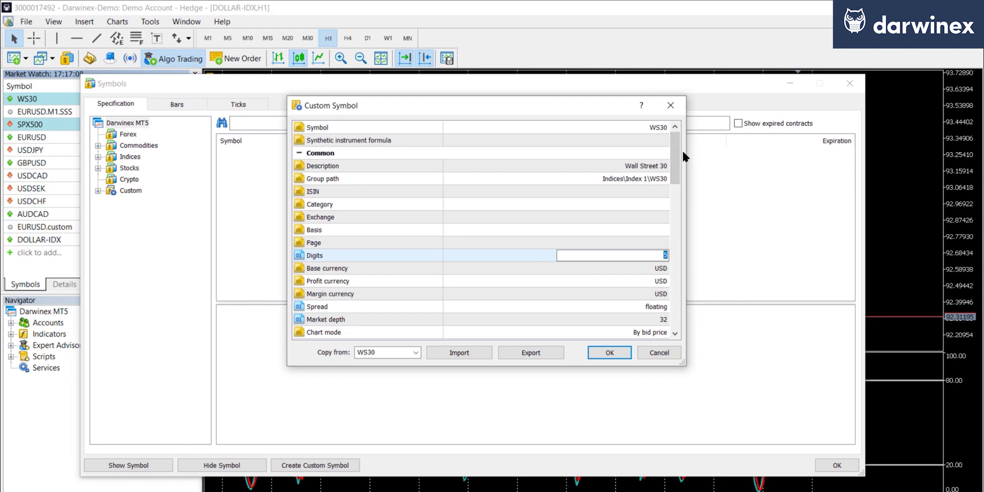
drag(675, 152, 687, 210)
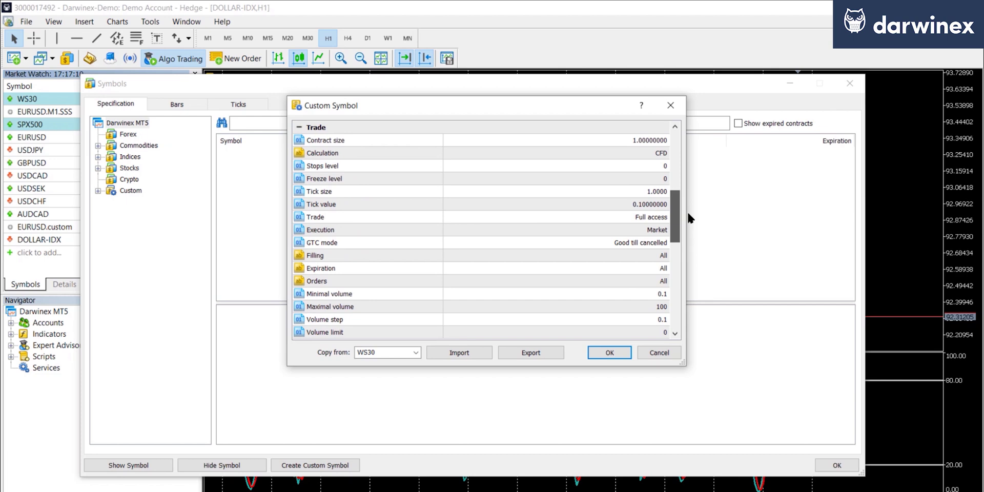
click(652, 192)
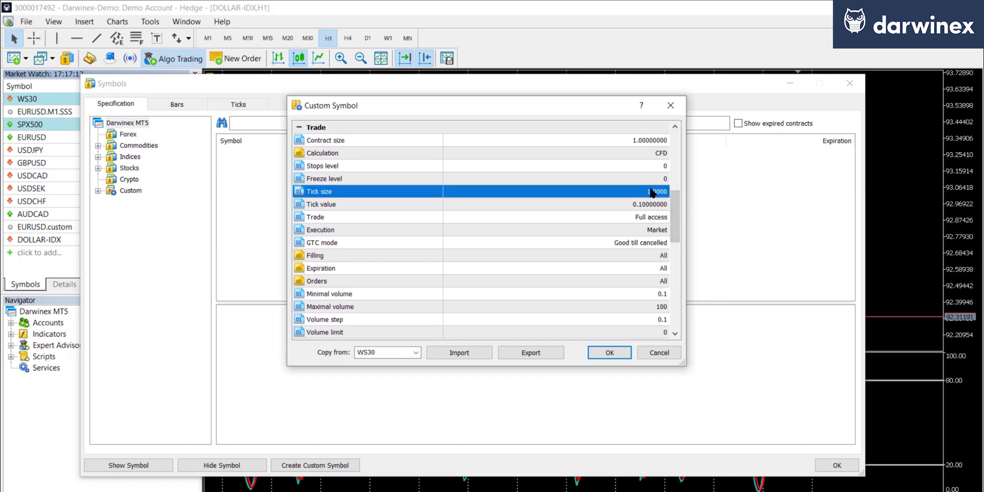
click(653, 193)
text(0)
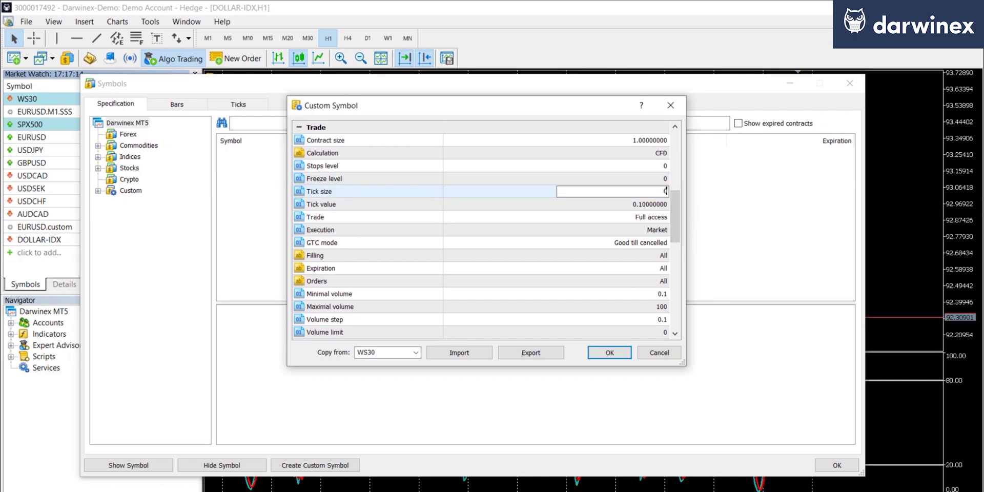
text(.00001)
scroll(681, 151, up, 8)
Rename the WS30 copy to SPX500-WS30-RS and open its Synthetic instrument formula editor
click(656, 131)
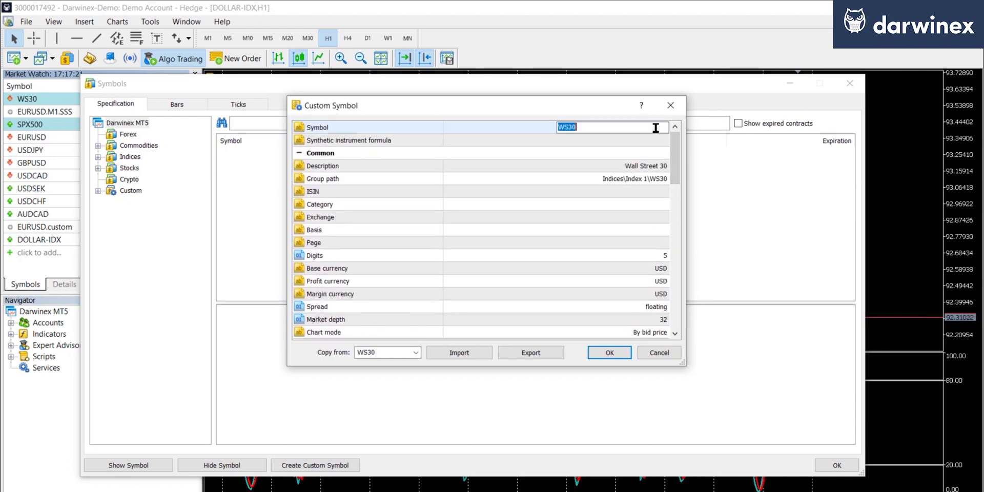
click(627, 128)
key(Left)
key(Left)
key(Left)
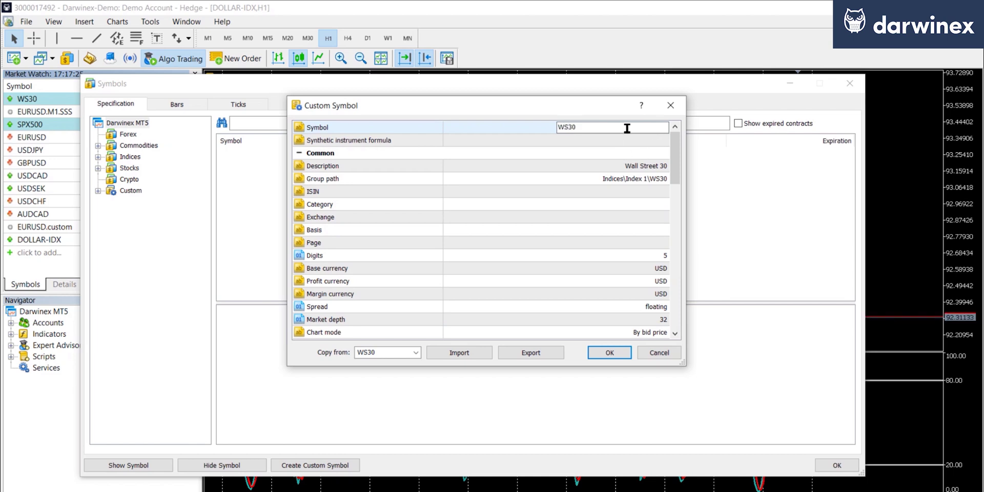
text(SPX500)
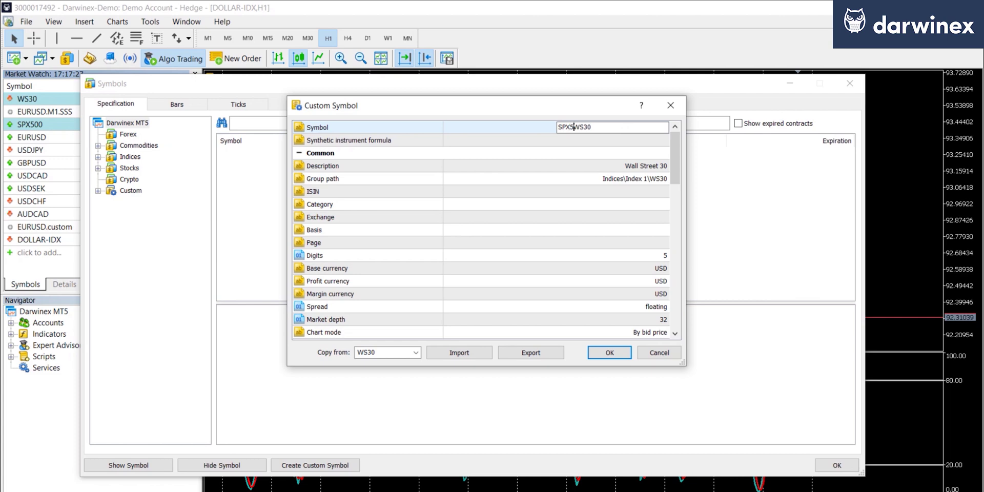
text(-)
click(600, 126)
text(-RS)
click(589, 139)
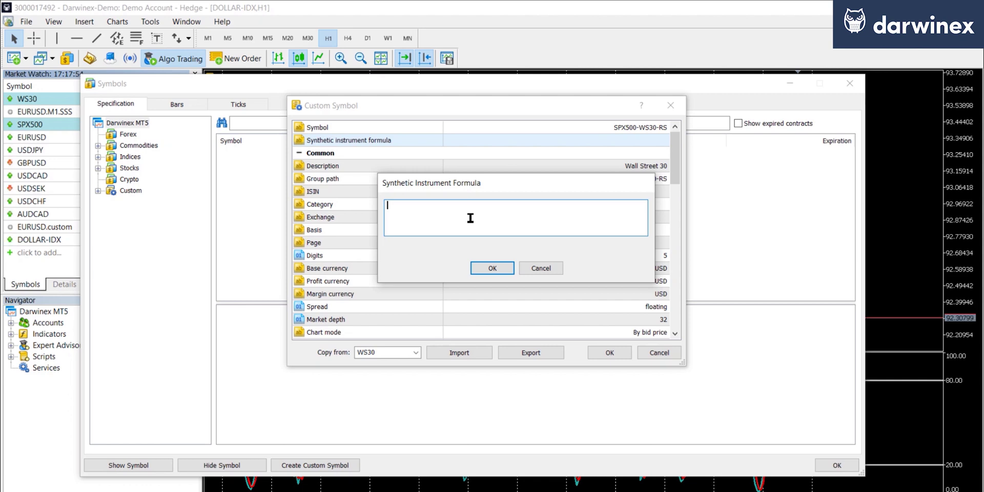
Enter SPX500/WS30 as the synthetic formula and save the SPX500-WS30-RS symbol
text(SPX500)
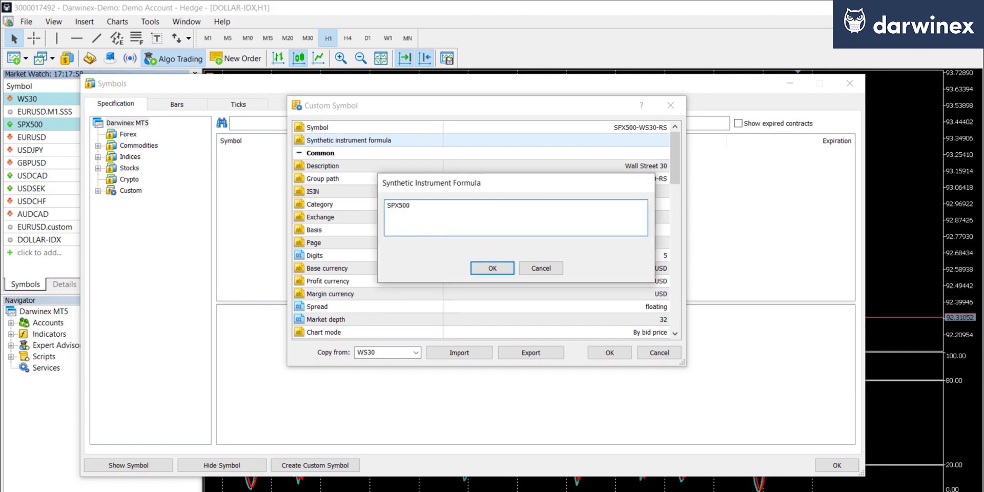
text(/WS)
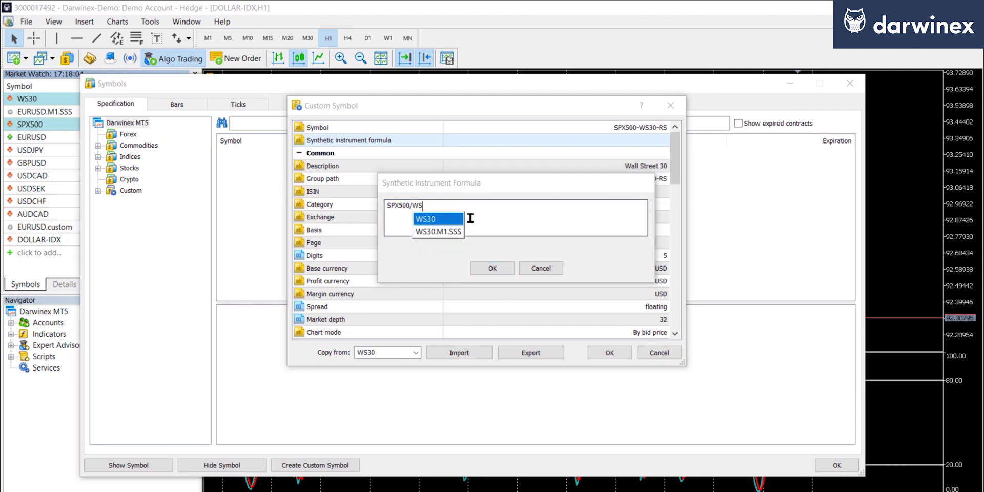
key(Return)
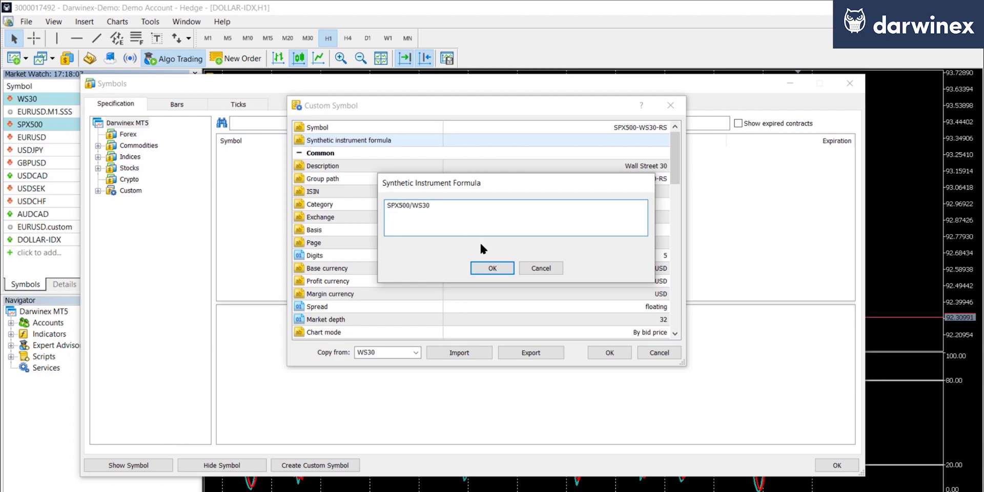
click(495, 267)
click(610, 353)
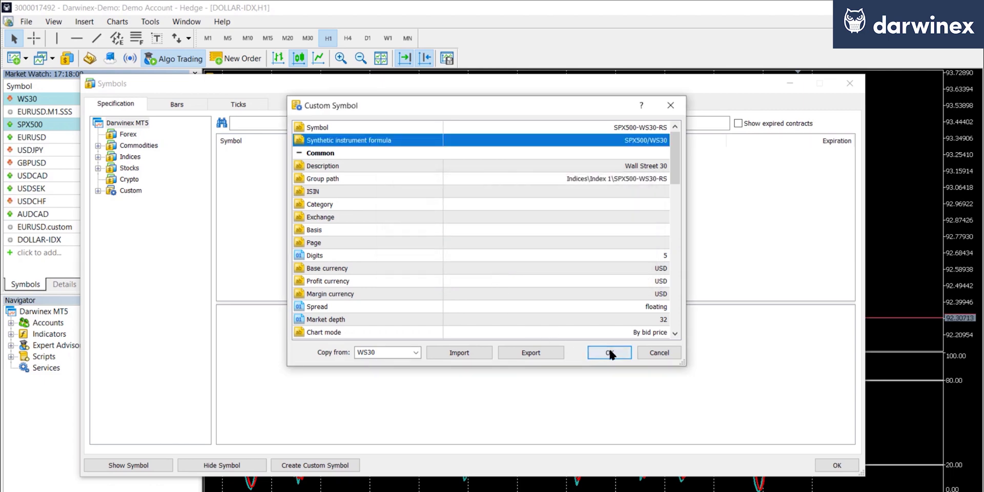
Close the Symbols manager and open an hourly chart of SPX500-WS30-RS from Market Watch
click(837, 465)
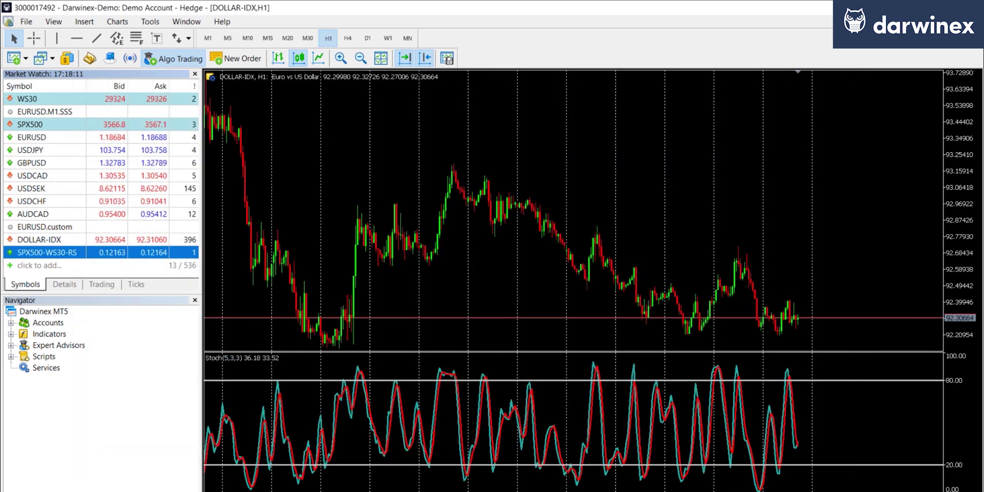
right_click(79, 253)
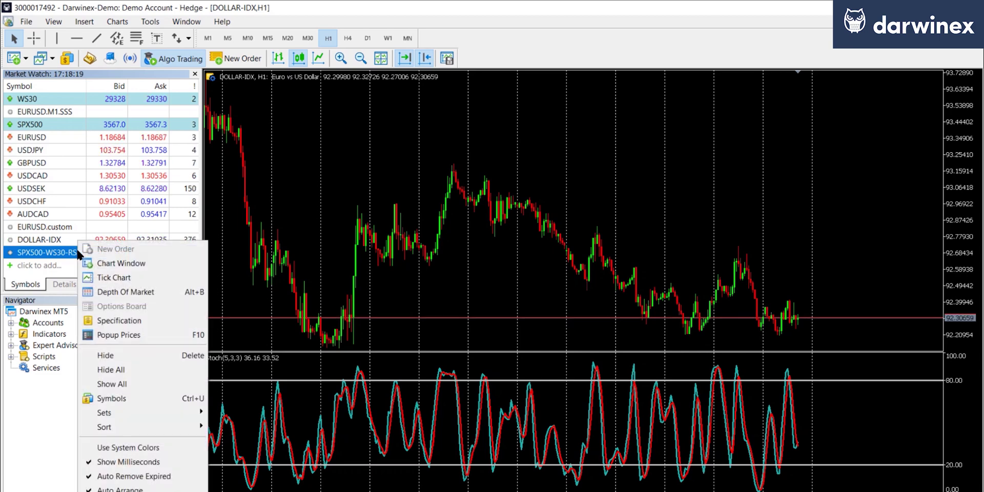
click(109, 260)
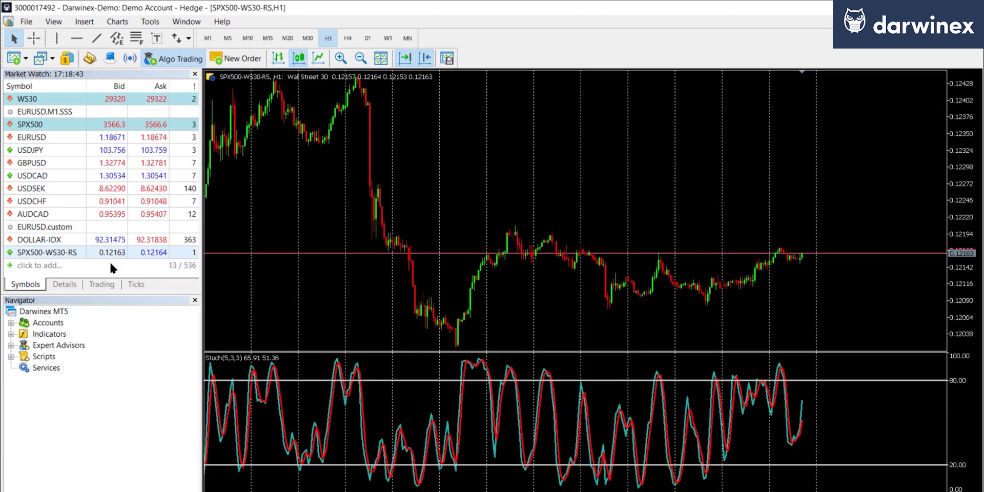